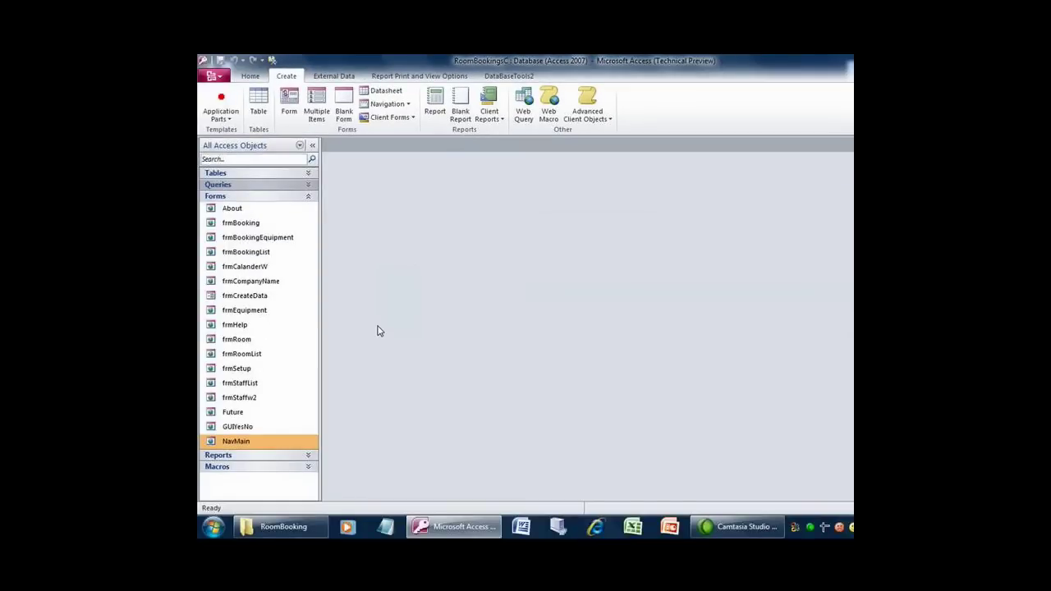
Step: Open the NavMain form, then collapse the navigation pane and minimize the ribbon
double_click(236, 441)
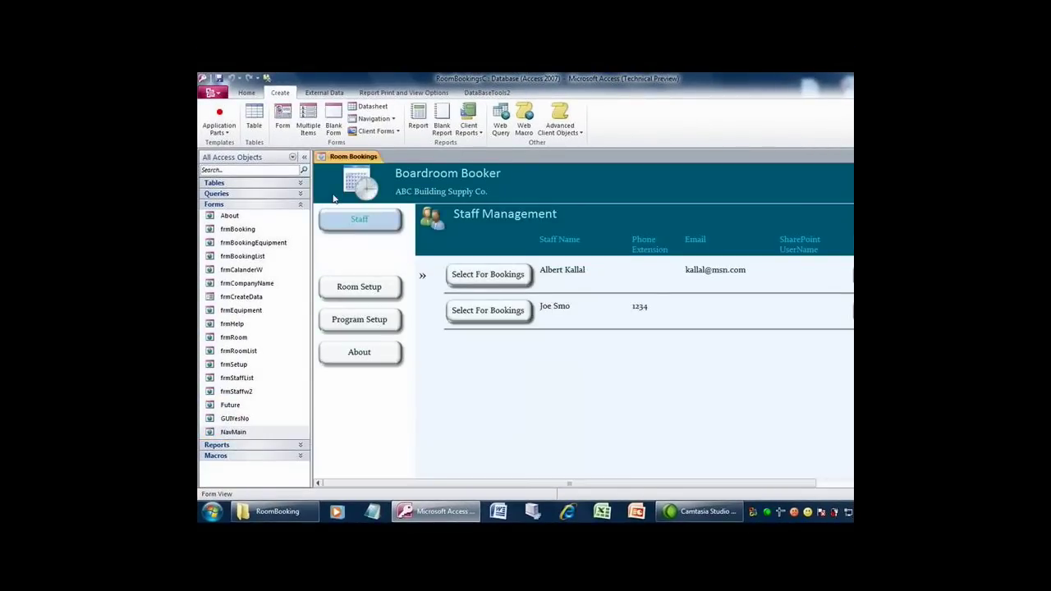
click(304, 161)
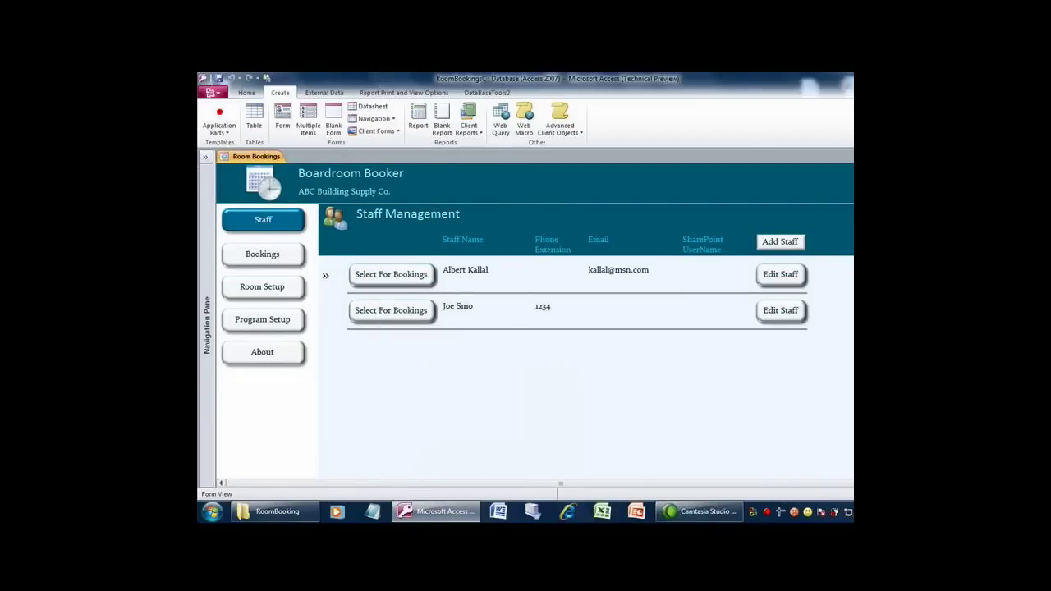
click(835, 92)
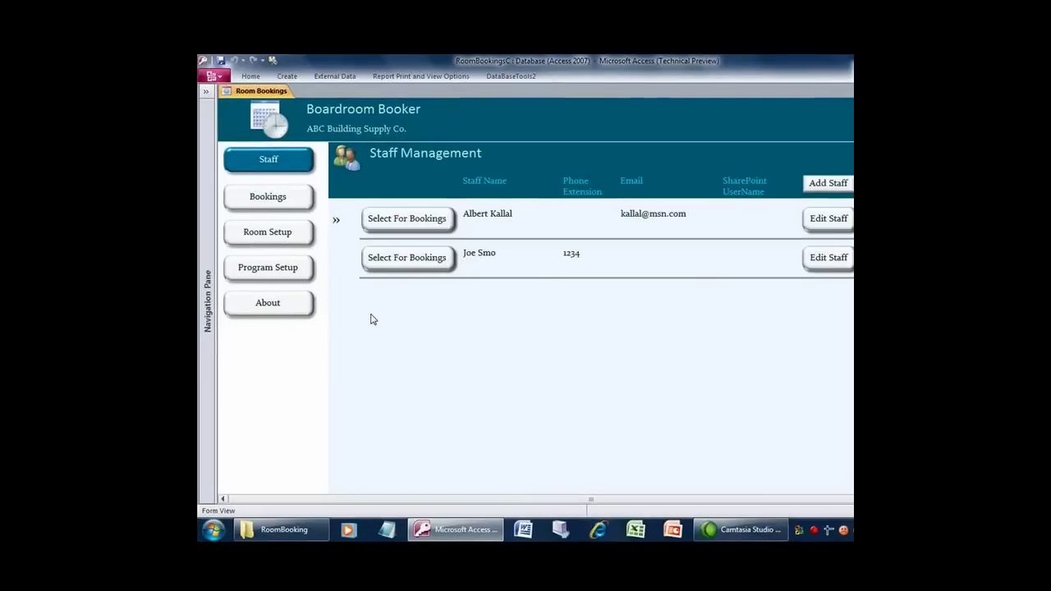
Step: Switch to Room Setup to list the four meeting rooms with capacity, notes and pictures
click(265, 235)
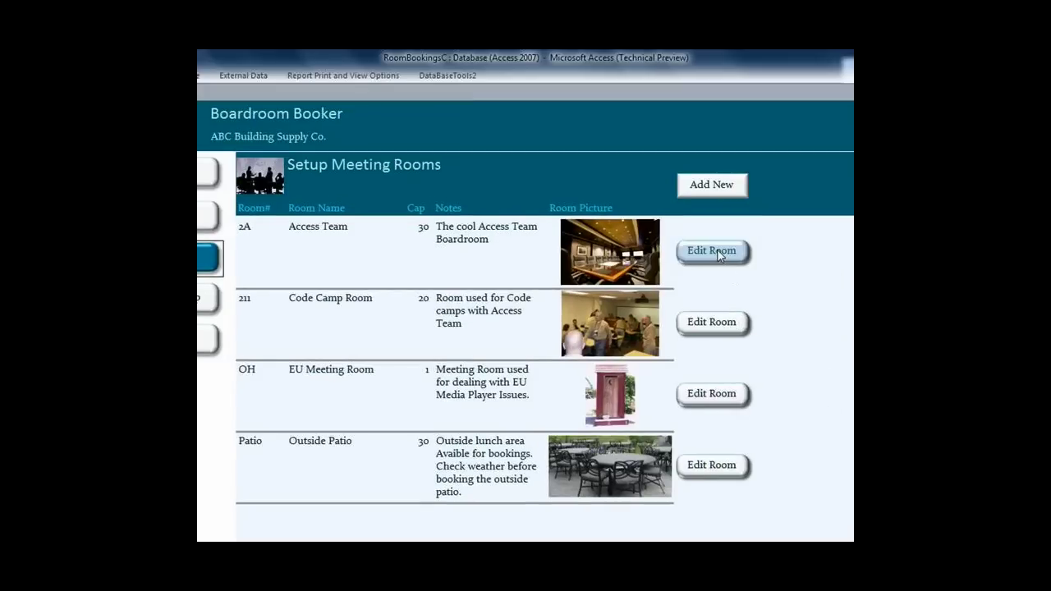
click(797, 204)
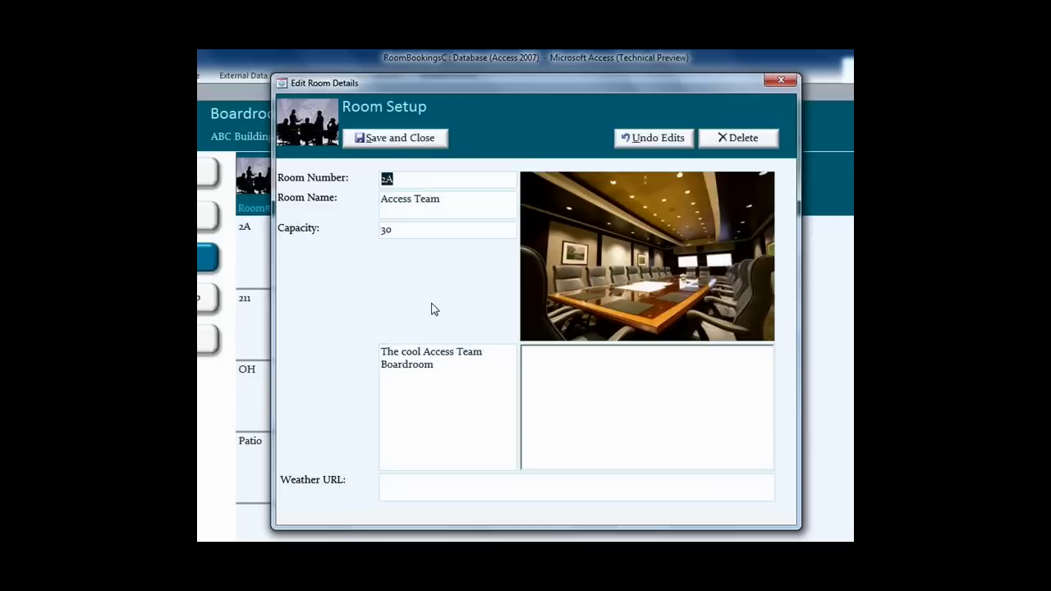
click(372, 140)
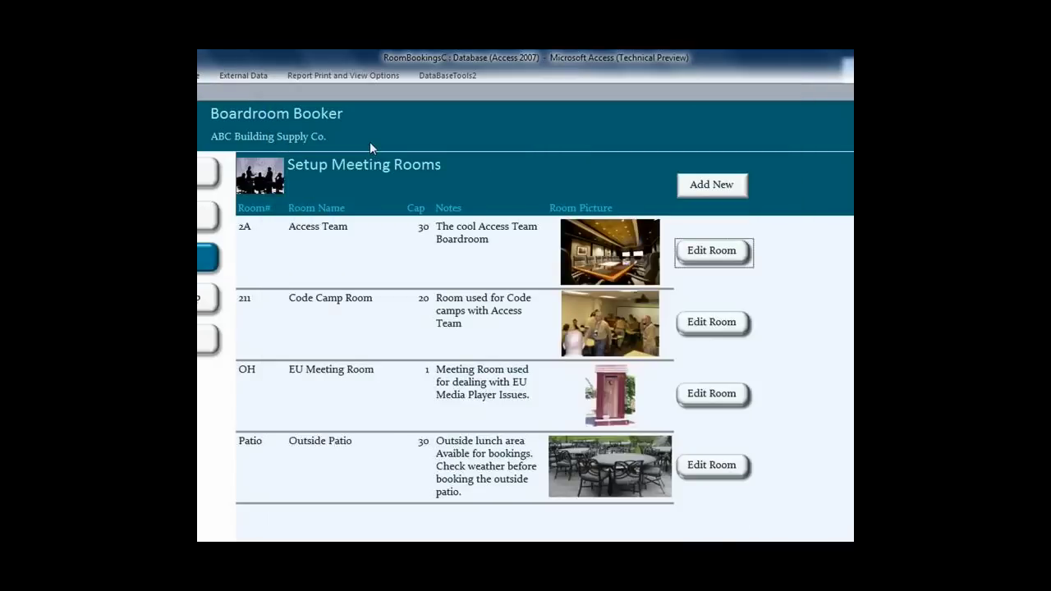
click(726, 320)
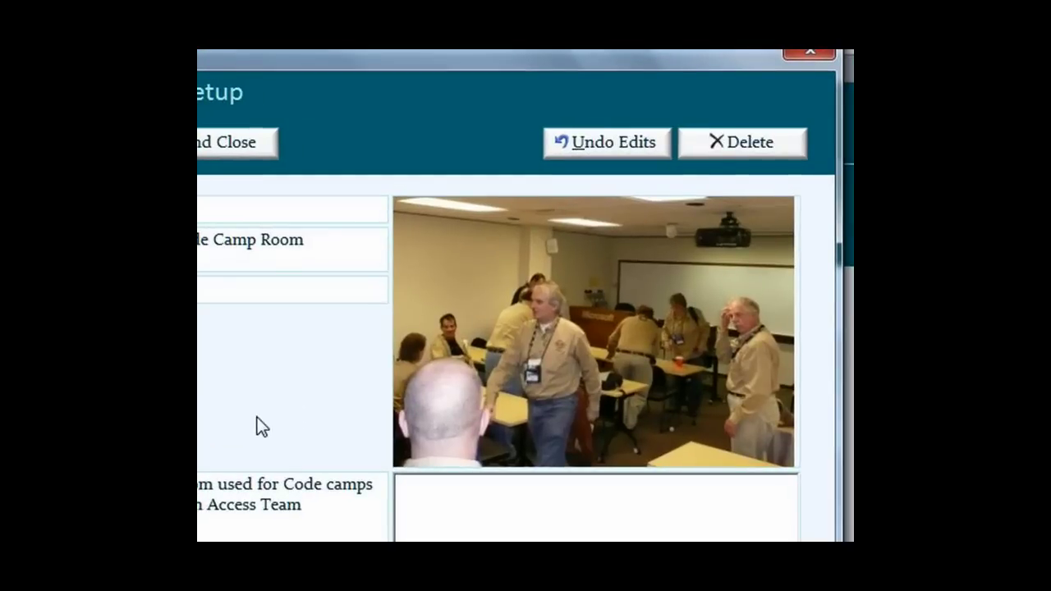
click(559, 305)
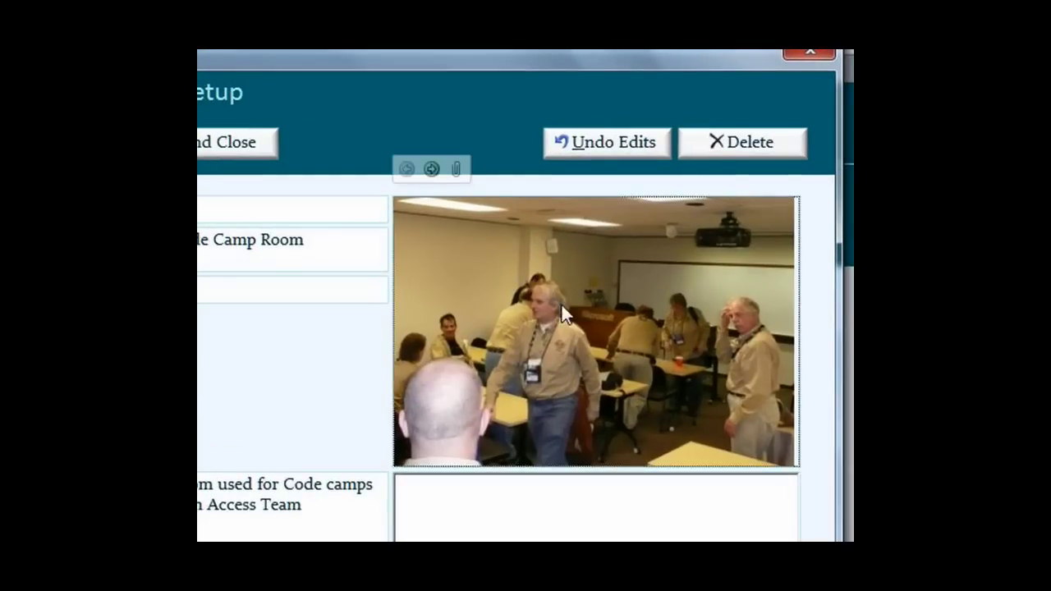
click(430, 169)
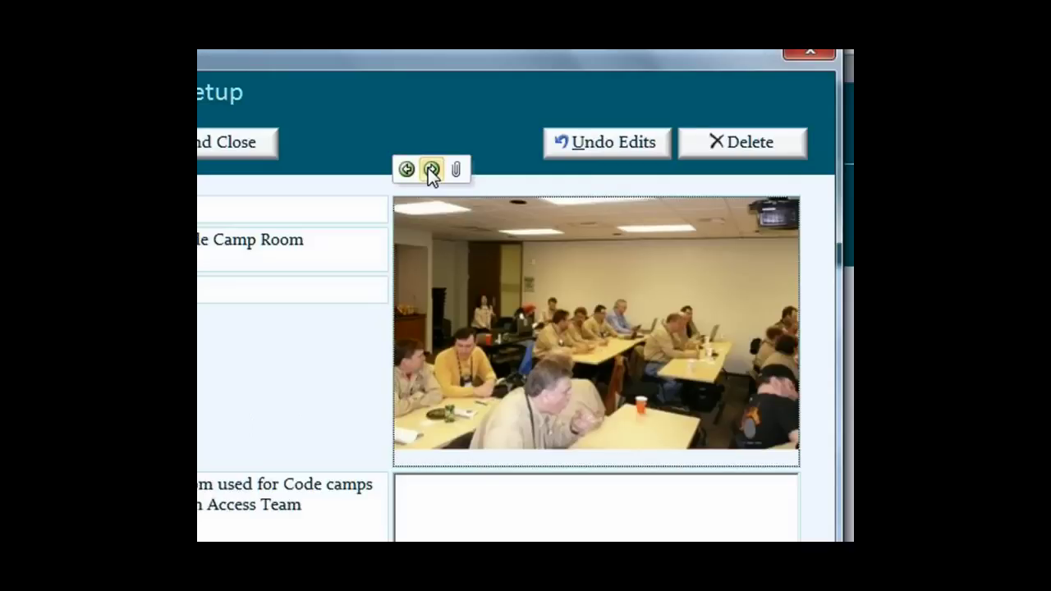
click(431, 169)
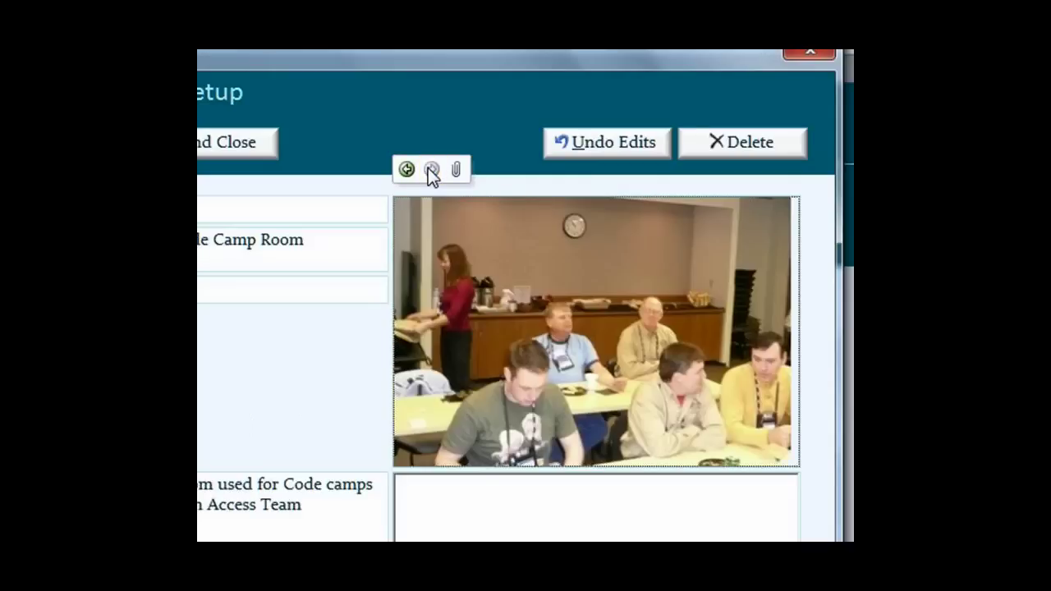
click(199, 149)
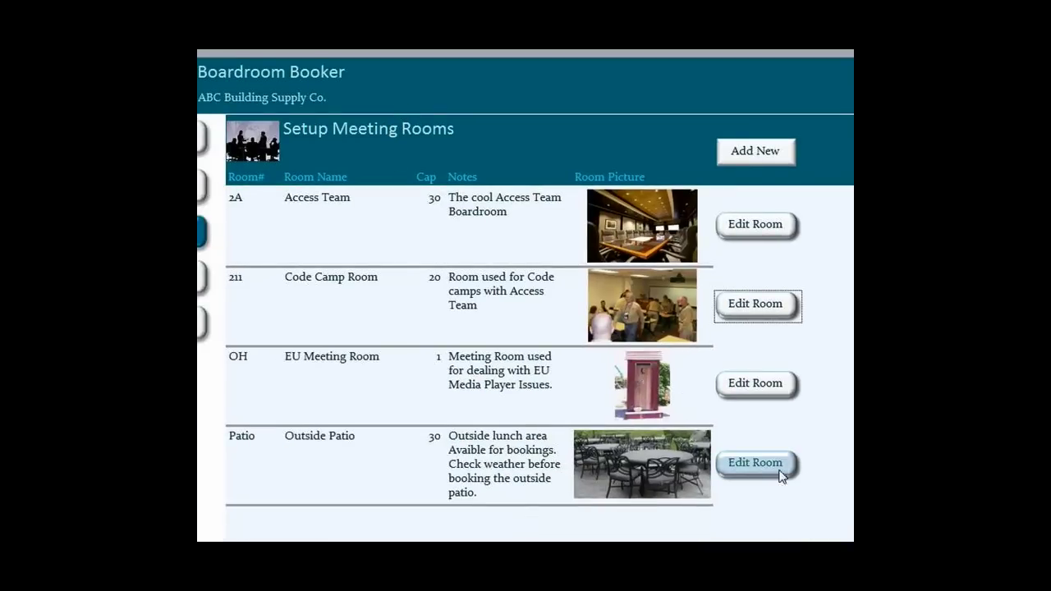
Step: Open the room details for the Outside Patio room
click(752, 464)
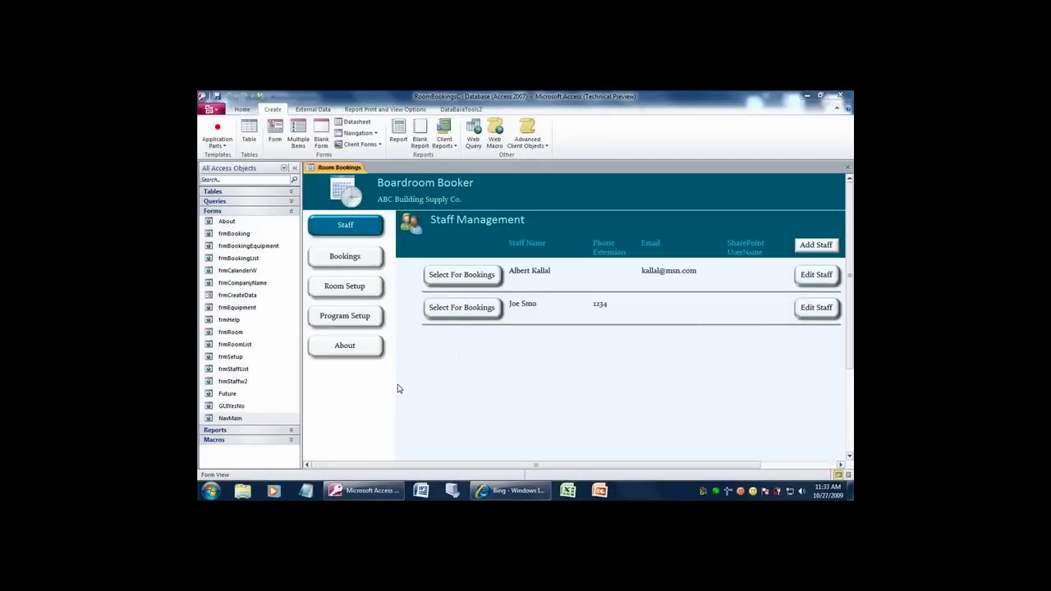
Step: Bring Internet Explorer to the front with Win+Tab and show its saved favorites
key(super+Tab)
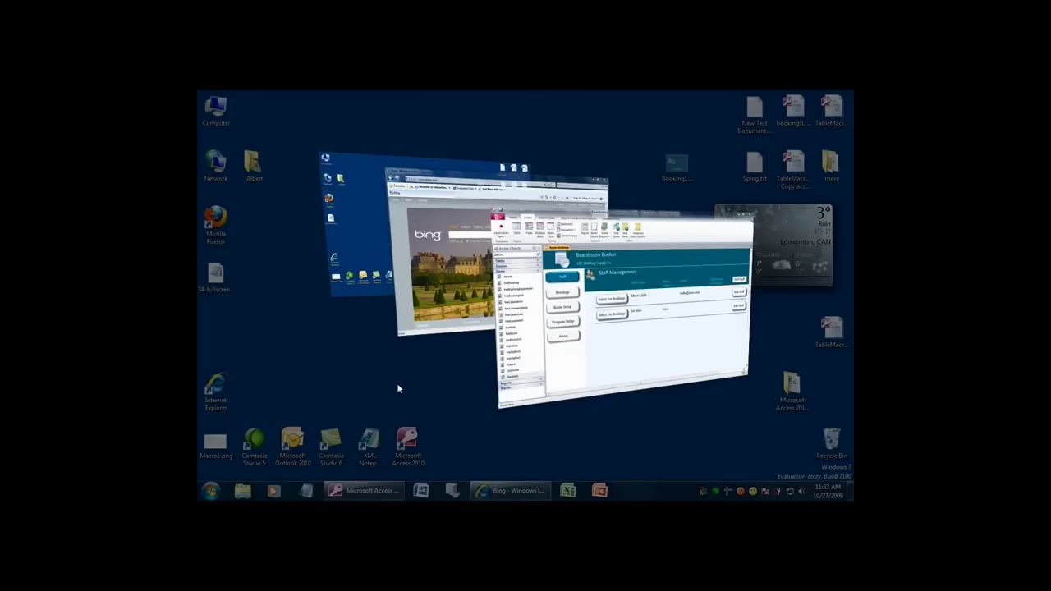
key(super+Tab)
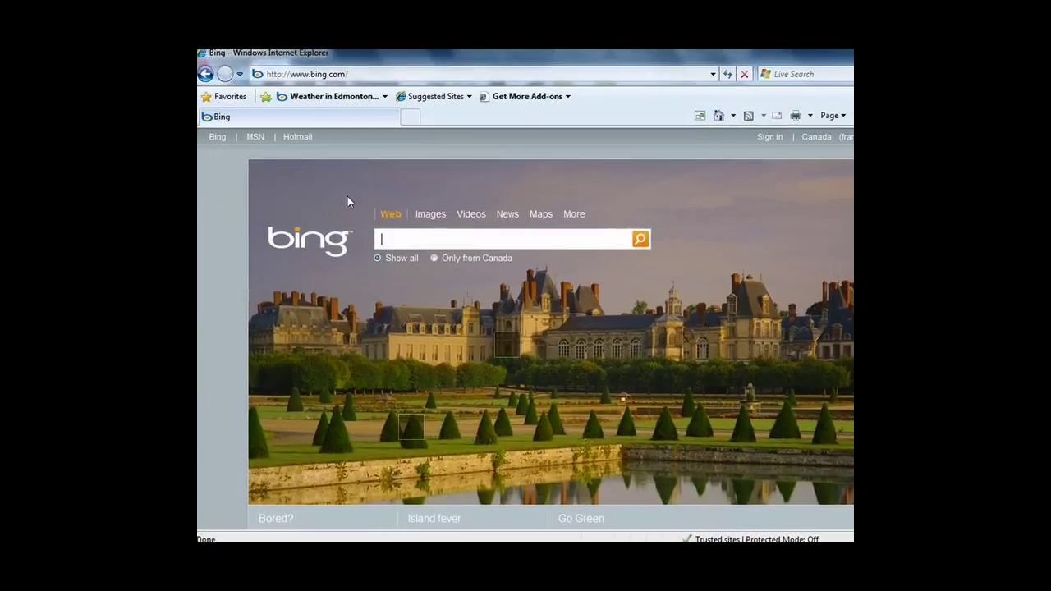
click(228, 97)
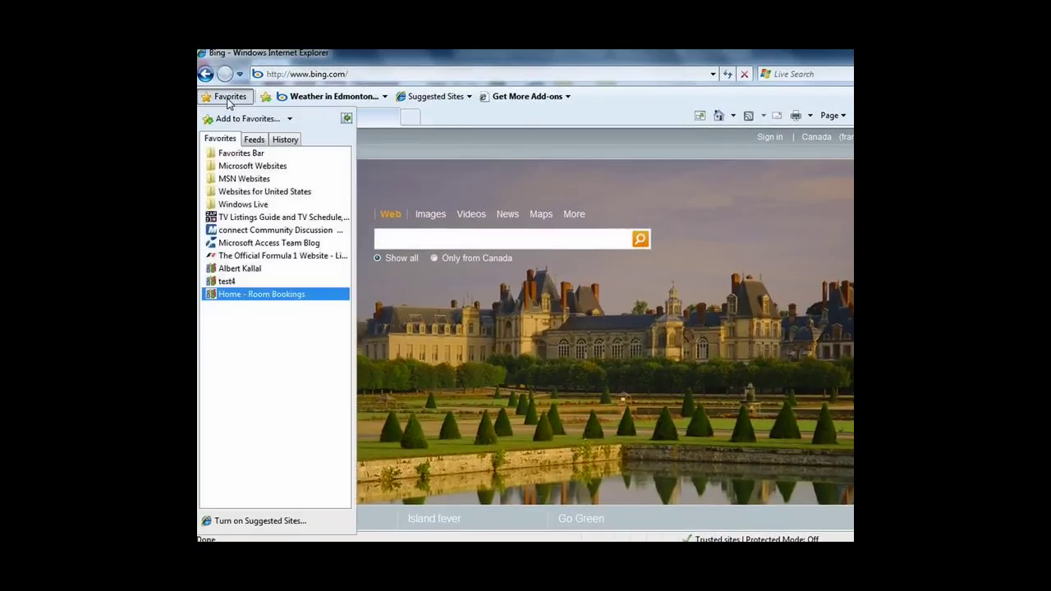
Step: Launch the Home - Room Bookings web app and browse its Setup Meeting Rooms list
click(241, 296)
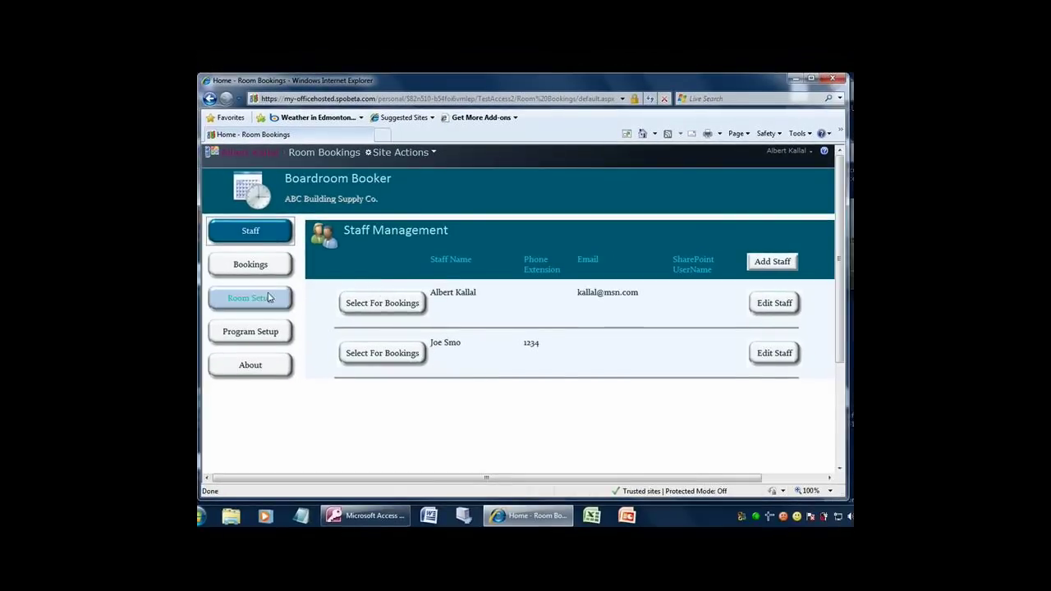
click(269, 298)
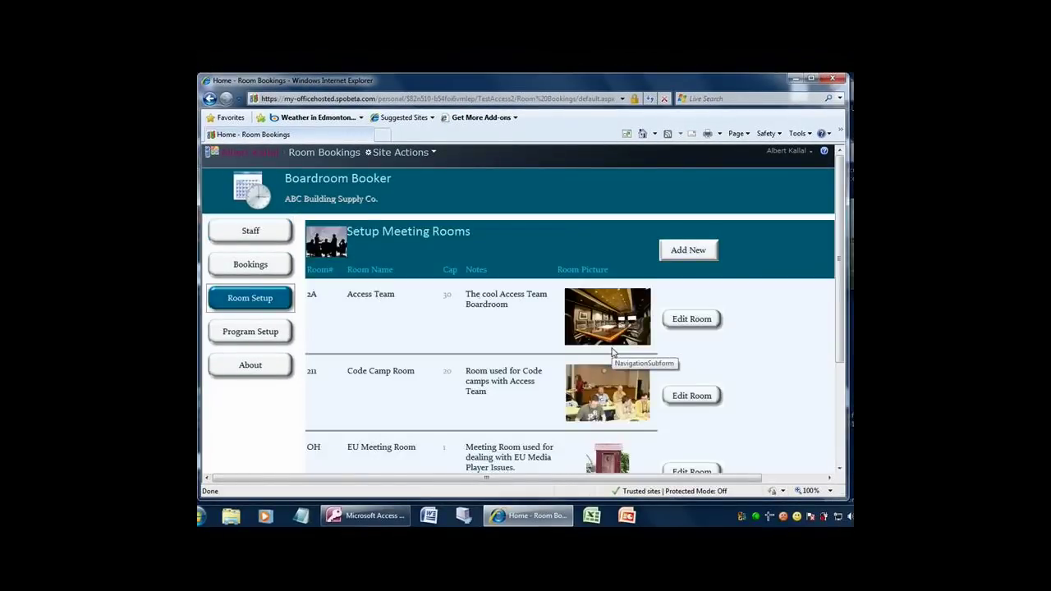
scroll(612, 352, down, 2)
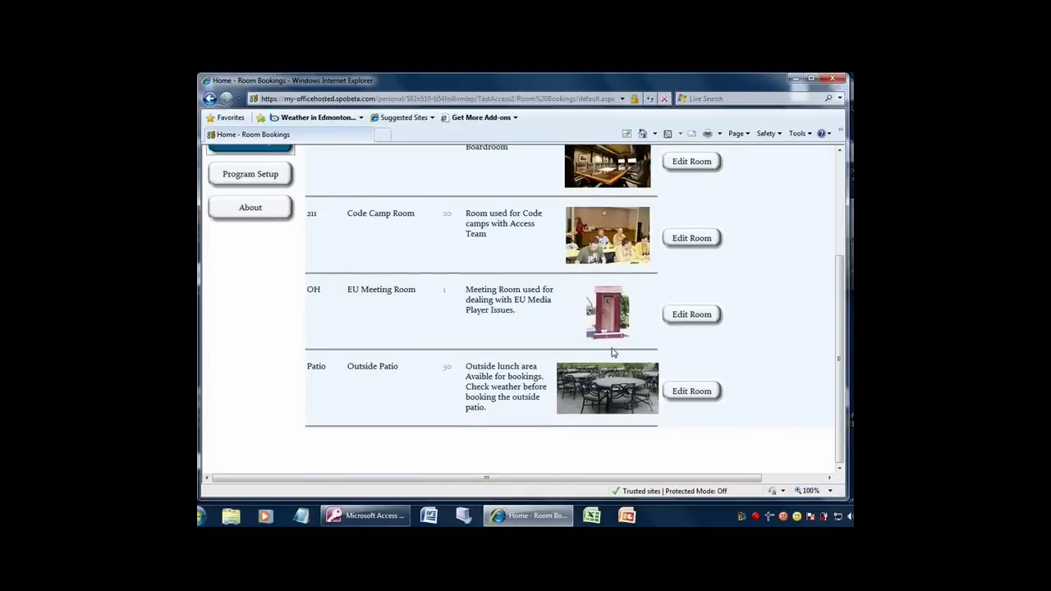
scroll(612, 352, up, 2)
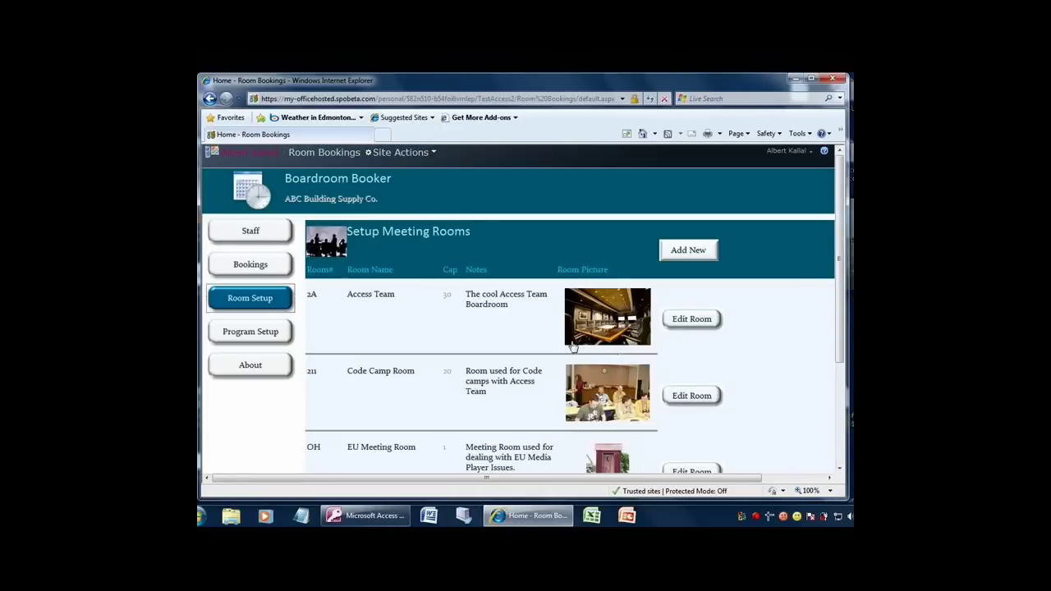
Step: Show the October 2009 bookings calendar full screen, with the window widened so Saturday fits
click(261, 271)
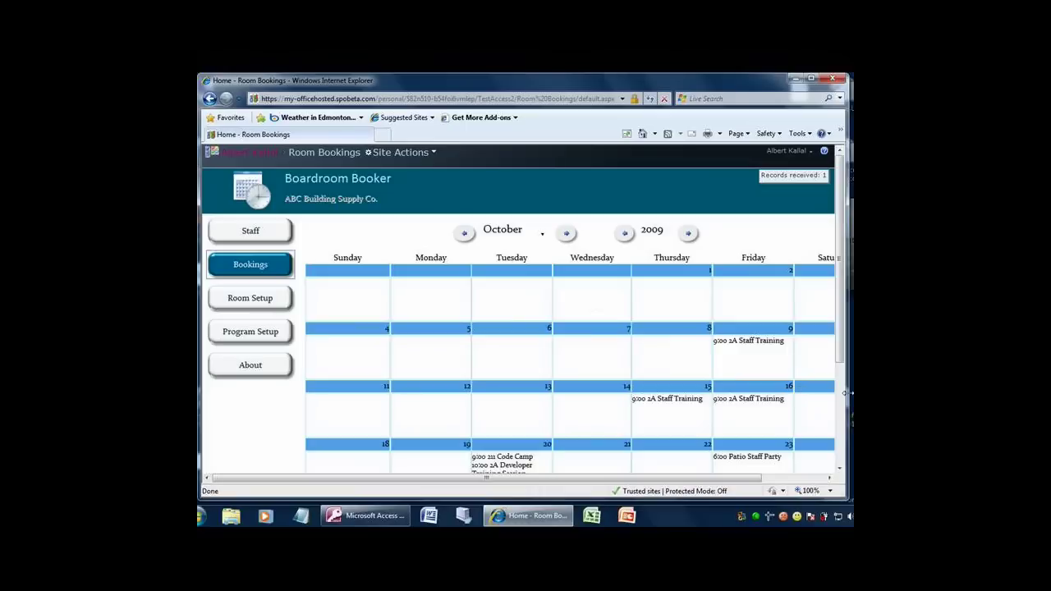
drag(850, 394, 903, 386)
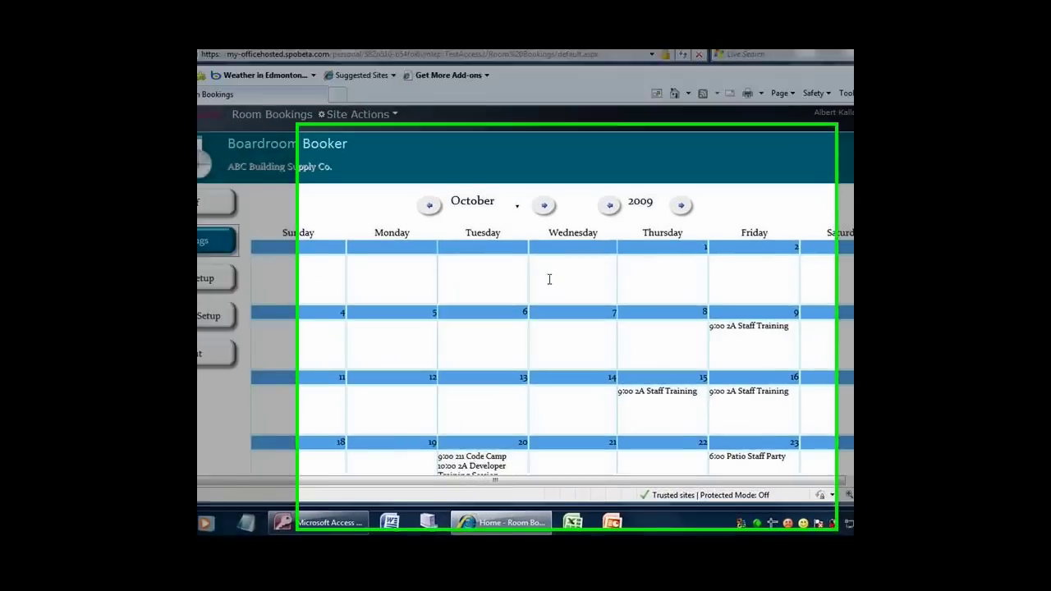
click(544, 206)
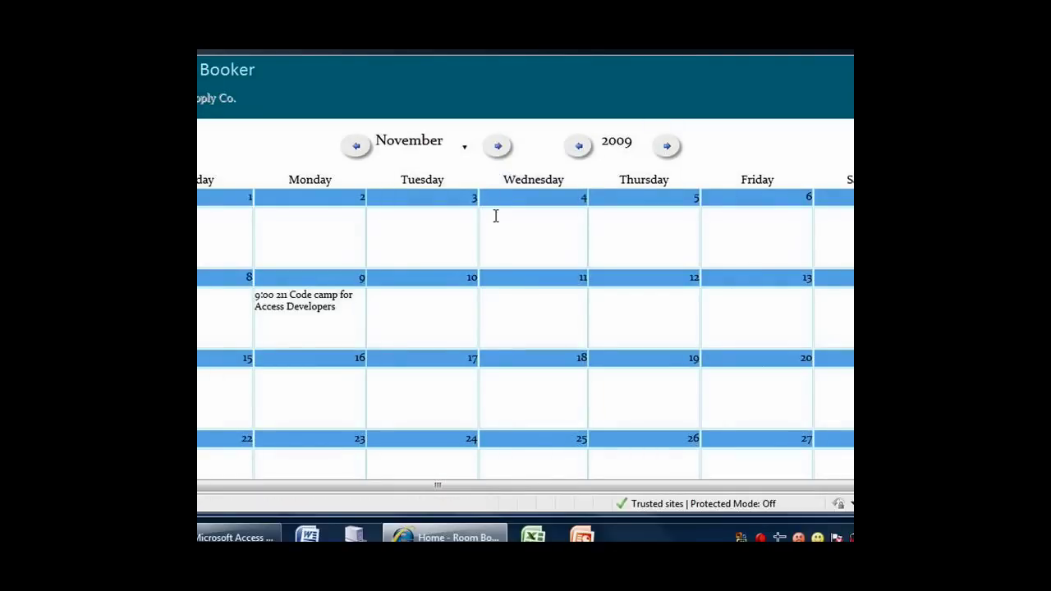
click(357, 149)
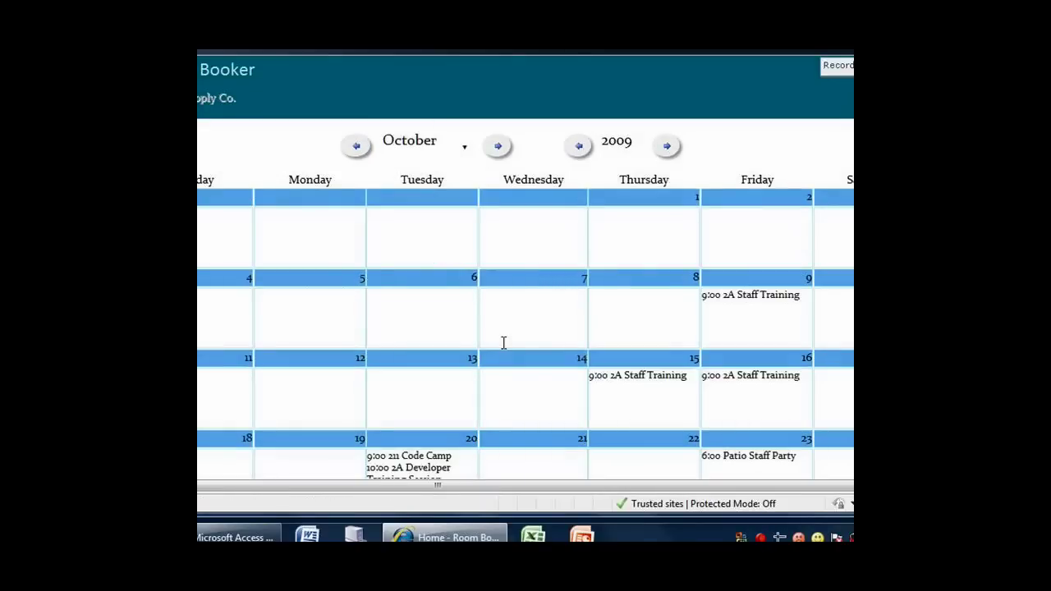
key(F11)
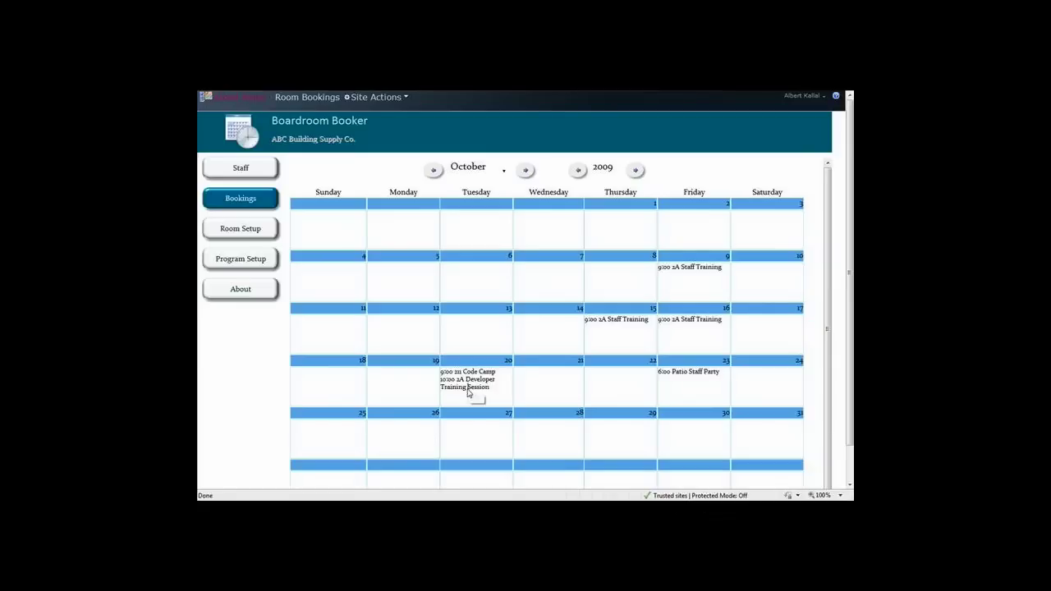
Step: Change the October 20 Developer Training Session booking's end time to 2:45 PM
click(444, 377)
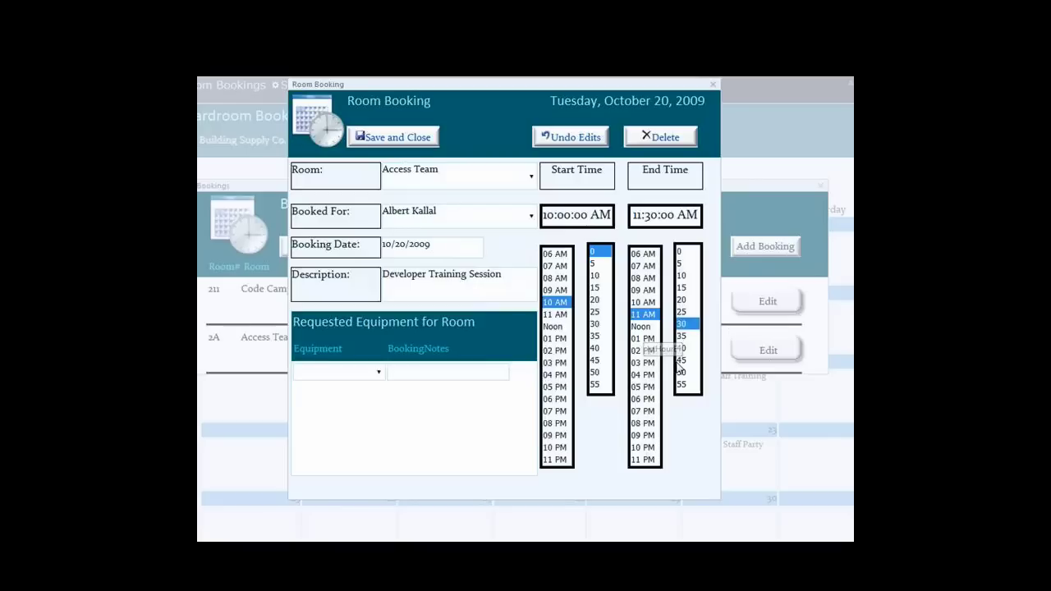
click(640, 351)
click(683, 360)
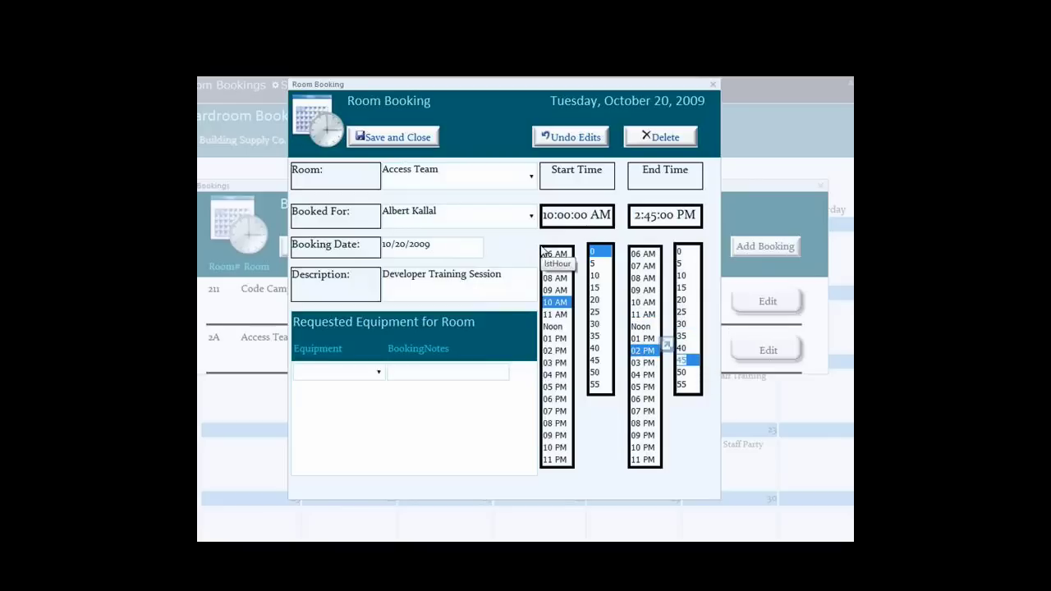
click(403, 244)
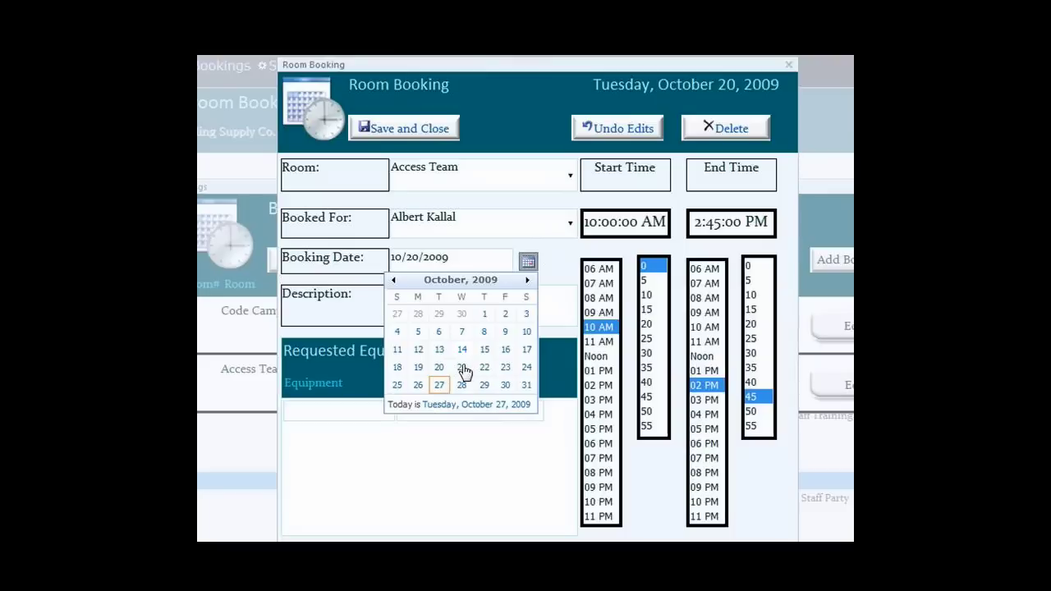
Step: Move the booking date to October 21, 2009 and save the booking
click(462, 369)
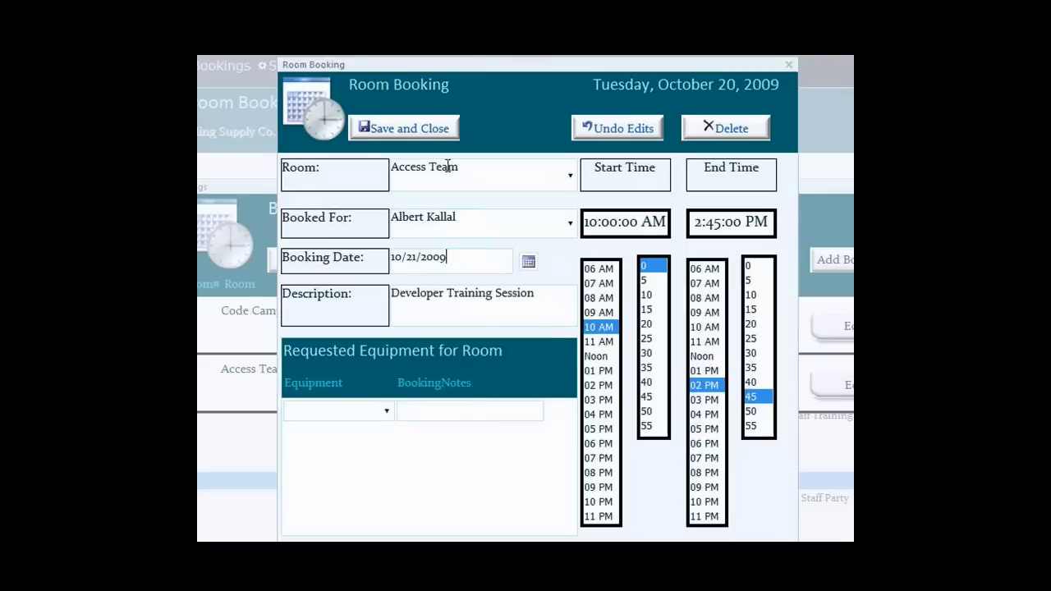
click(402, 129)
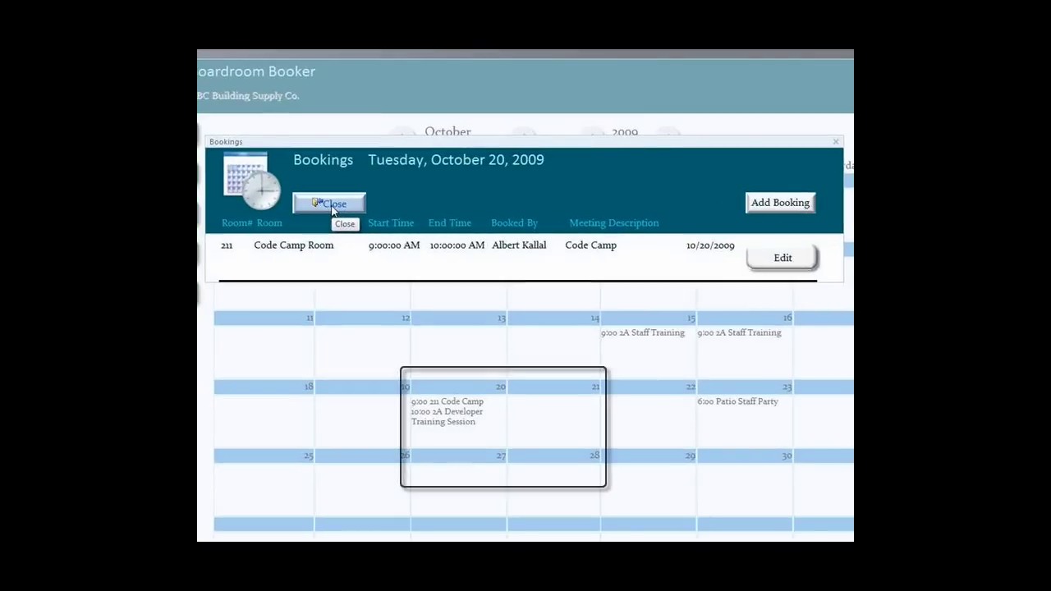
Step: Close the October 20 bookings list and zoom the calendar out to 60% and back to 100%
click(334, 212)
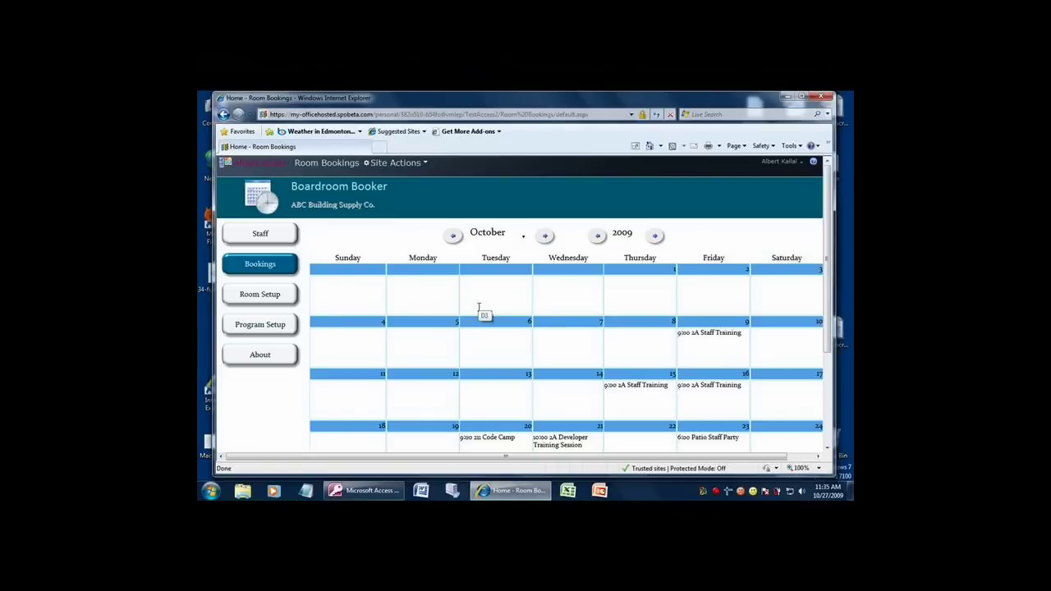
ctrl+scroll(479, 307, down, 4)
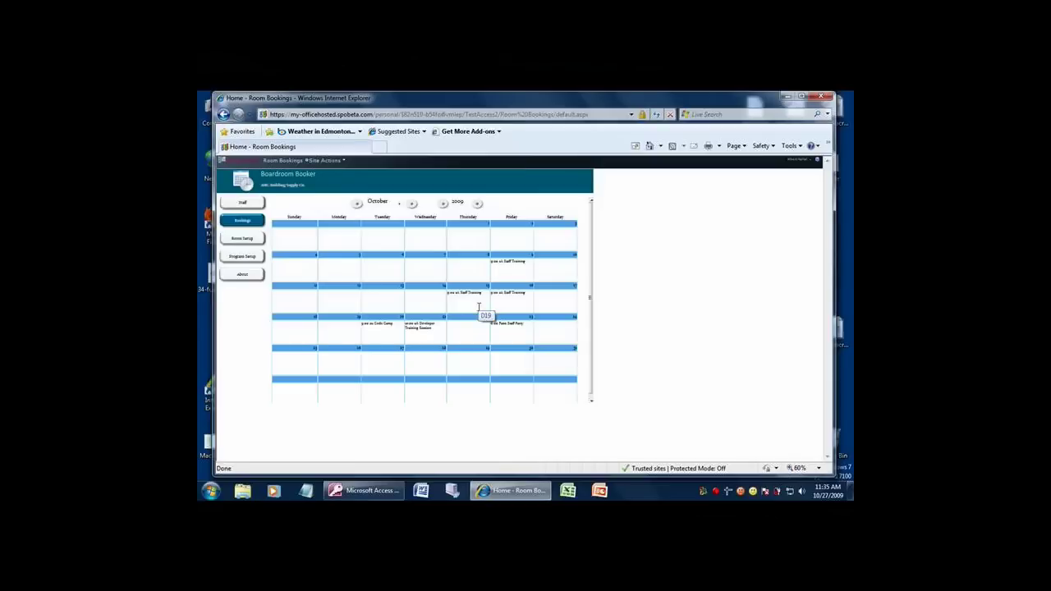
ctrl+scroll(479, 307, up, 2)
ctrl+scroll(479, 307, up, 2)
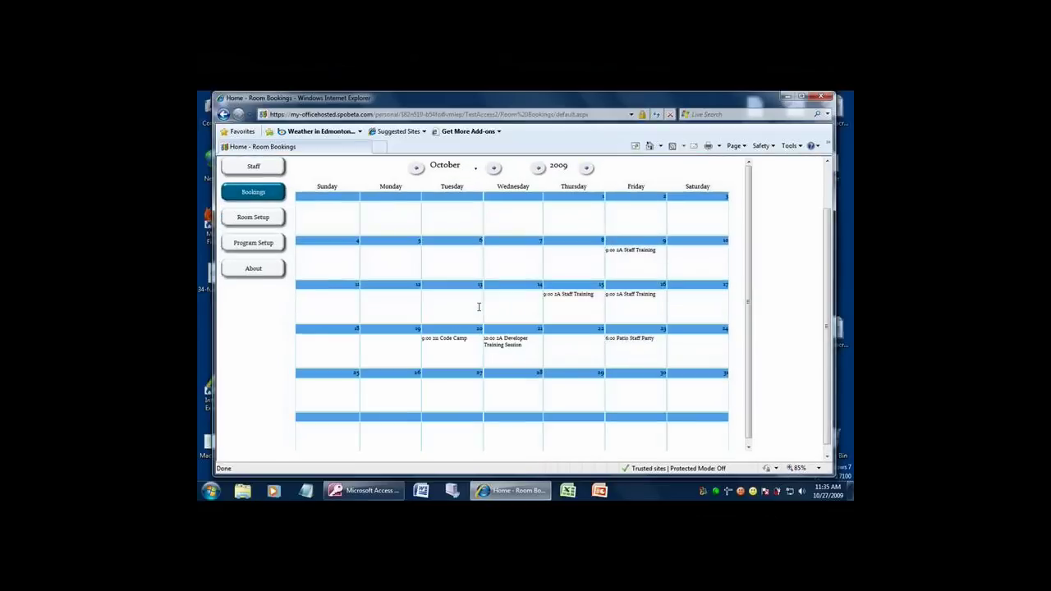
Step: Show the About page and shrink the browser window to fit the screen
click(237, 261)
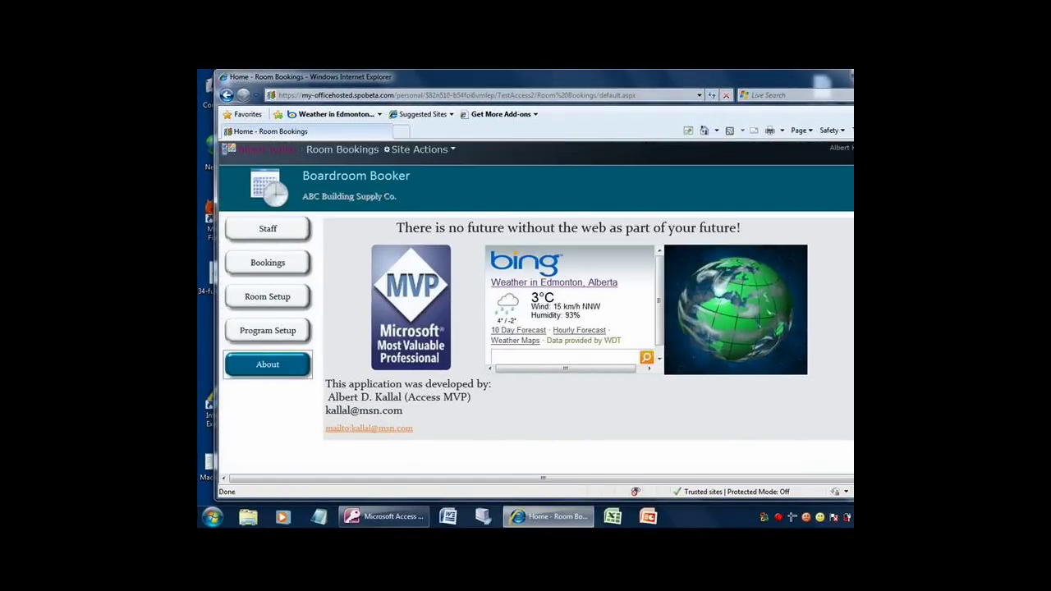
drag(822, 496, 837, 475)
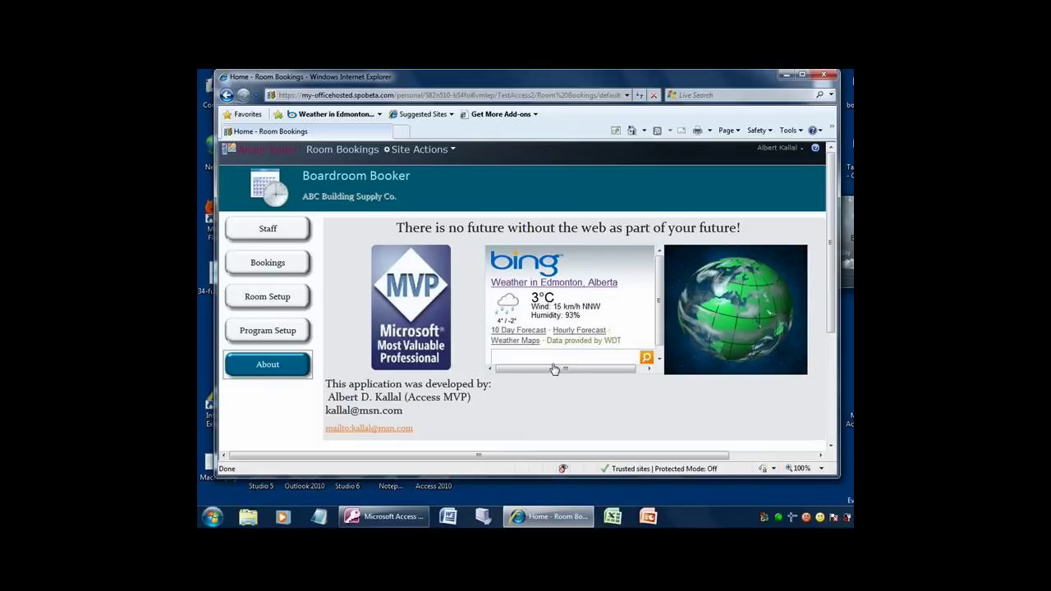